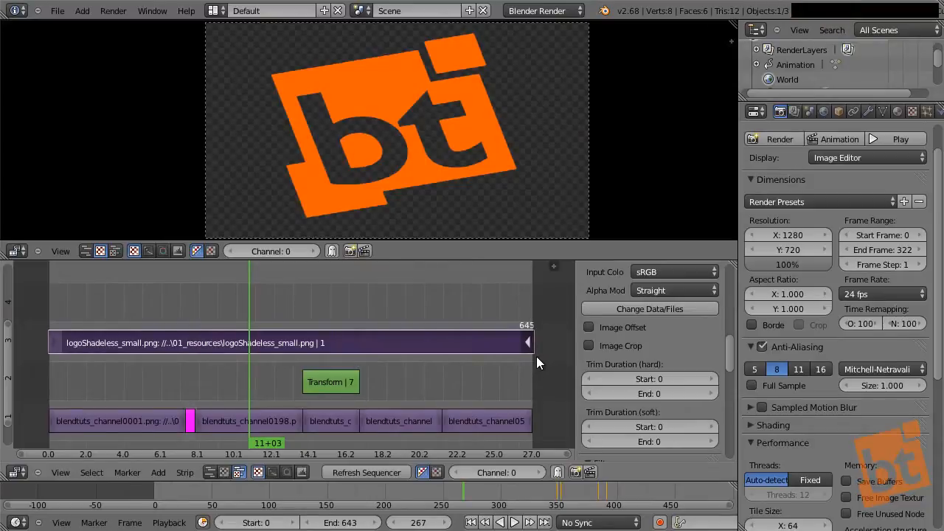
Step: Enlarge the sequencer area, fit the preview image, and enable Image Offset on the logoShadeless_small.png strip
middle_click_drag(615, 312, 596, 442)
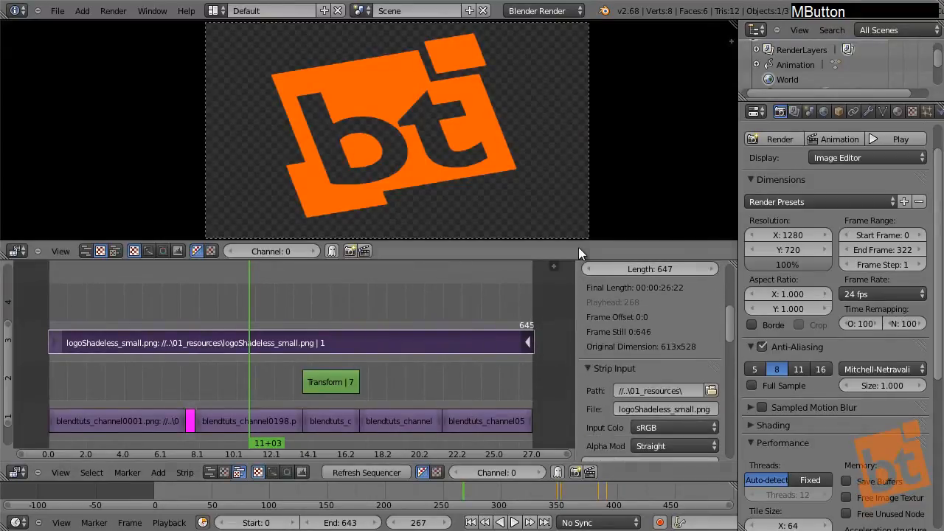
left_click_drag(580, 244, 582, 147)
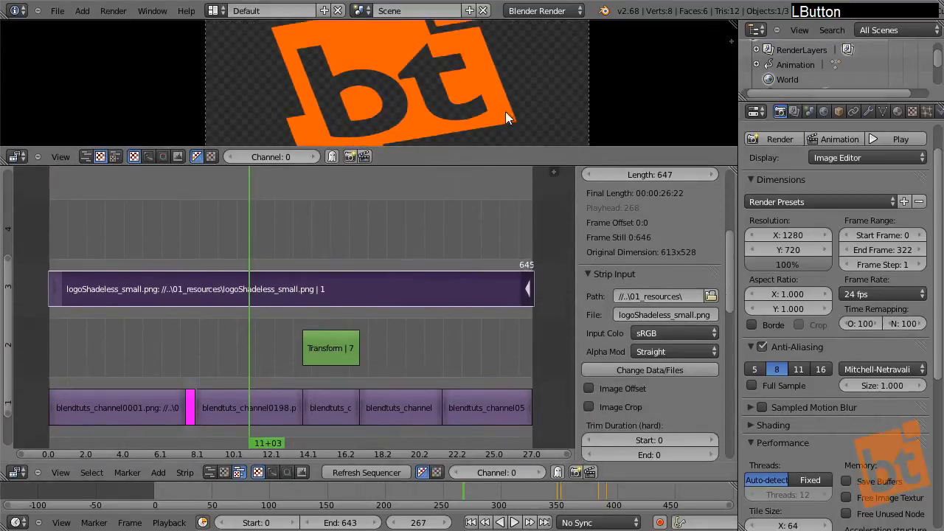
scroll(488, 106, "down", 4)
scroll(492, 108, "up", 1)
middle_click_drag(477, 108, 438, 98)
middle_click_drag(650, 278, 642, 229)
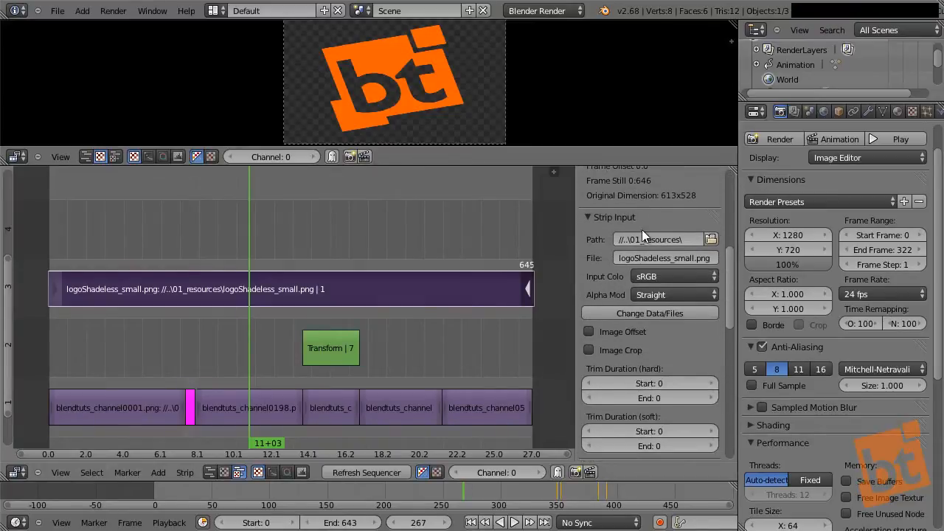
left_click(588, 332)
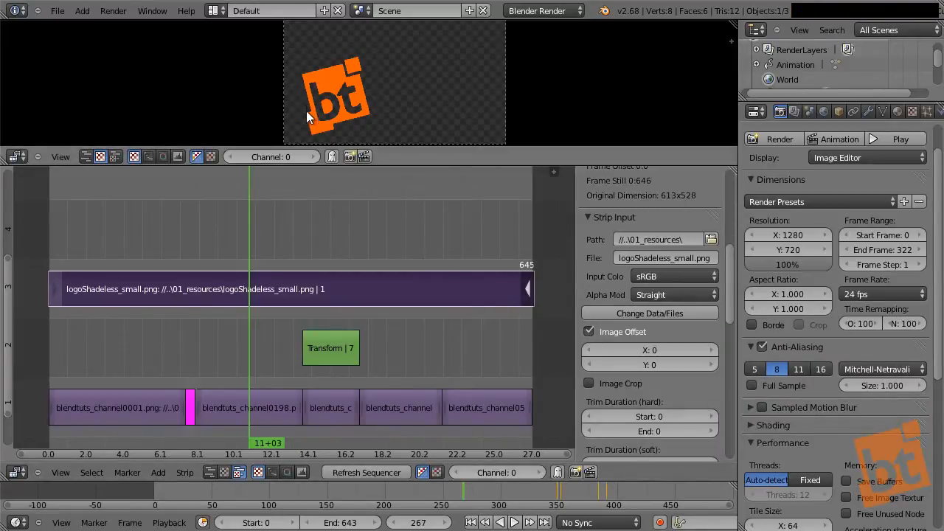
left_click(589, 332)
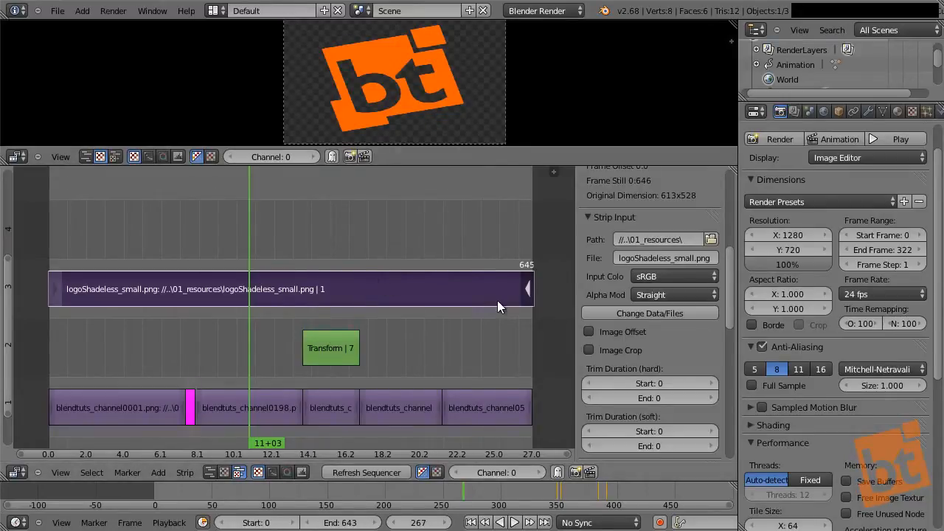
left_click(588, 331)
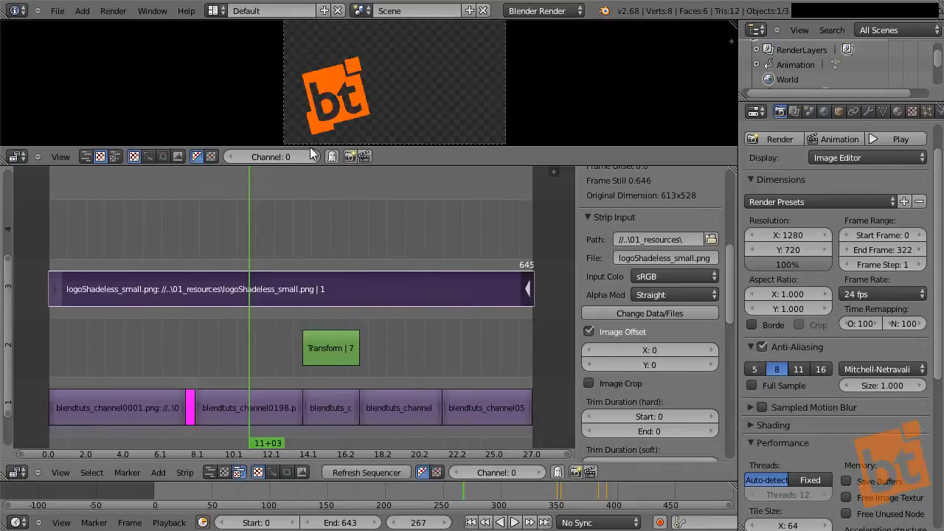
middle_click_drag(374, 101, 377, 103)
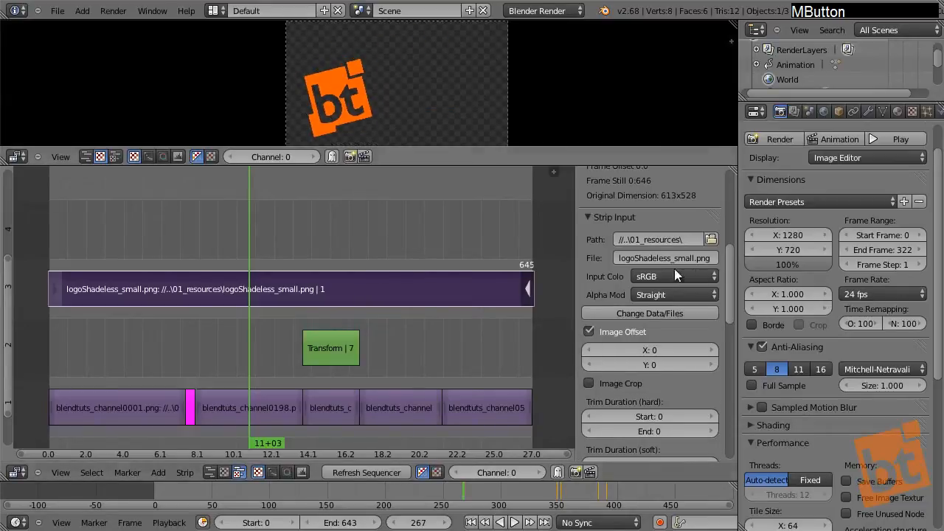
Step: Set the alpha mode of the logoShadeless_small.png strip to Premultiplied
scroll(595, 330, "up", 2)
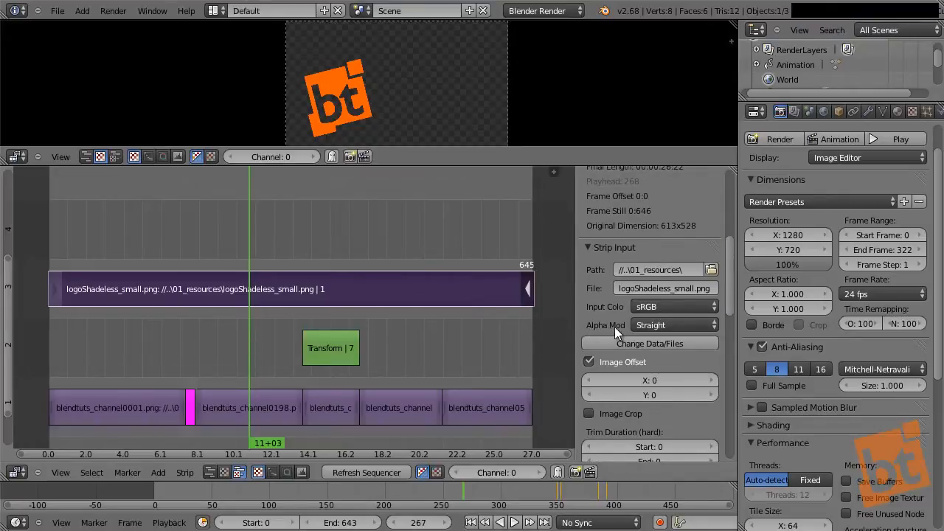
left_click(675, 325)
left_click(676, 297)
Step: Set the blend mode of the logoShadeless_small.png strip to Alpha Over
mouse_move(634, 221)
middle_mouse_down()
mouse_move(650, 263)
mouse_move(619, 411)
middle_mouse_up()
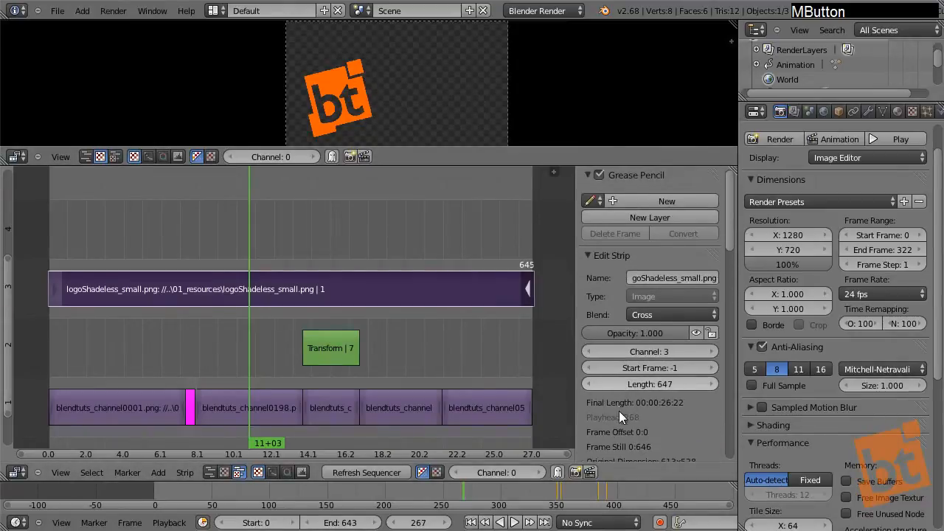
left_click(640, 315)
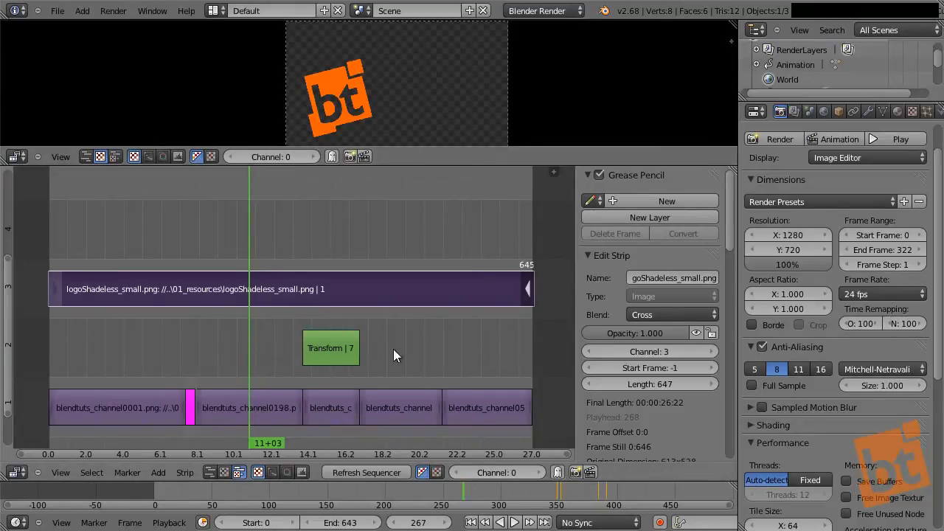
left_click(663, 315)
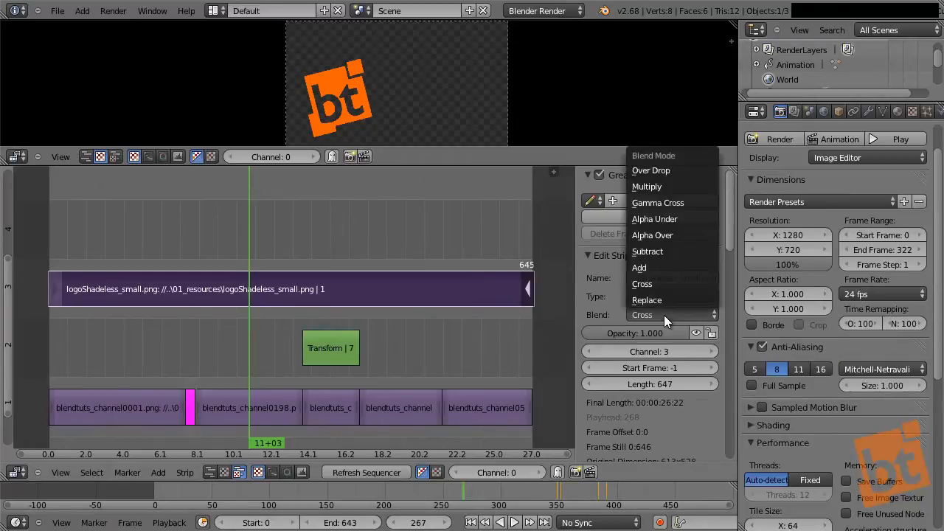
left_click(669, 232)
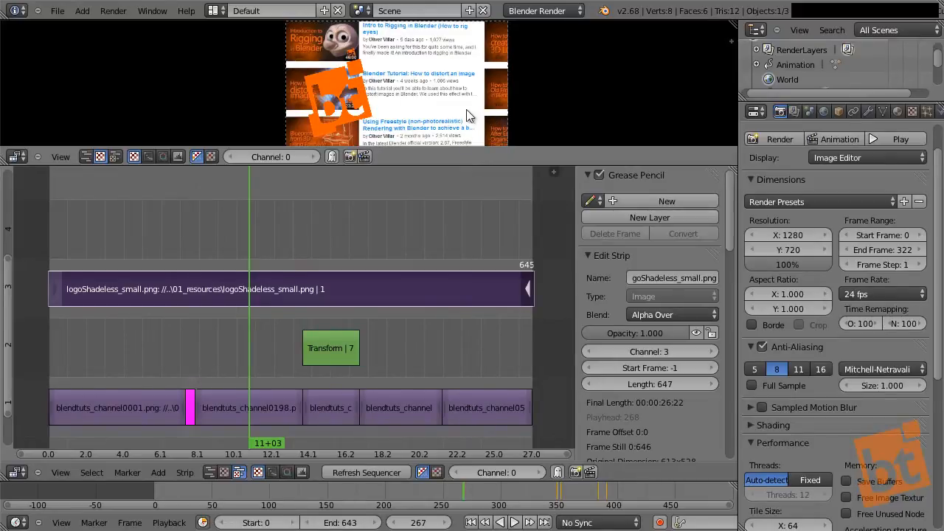
Step: Set the logo strip's image offset to X 339 and Y 78
scroll(624, 255, "down", 6)
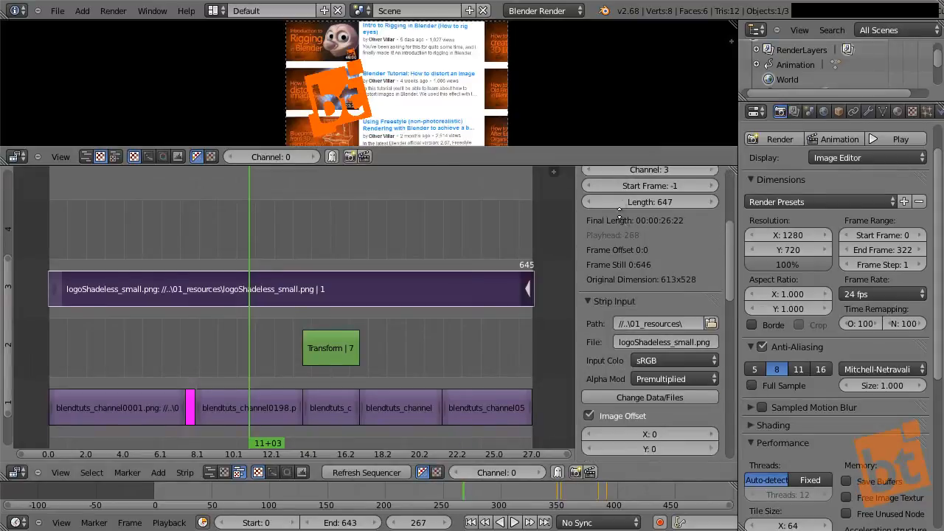
middle_click_drag(620, 213, 618, 86)
left_click_drag(648, 309, 699, 341)
middle_click_drag(610, 343, 648, 308)
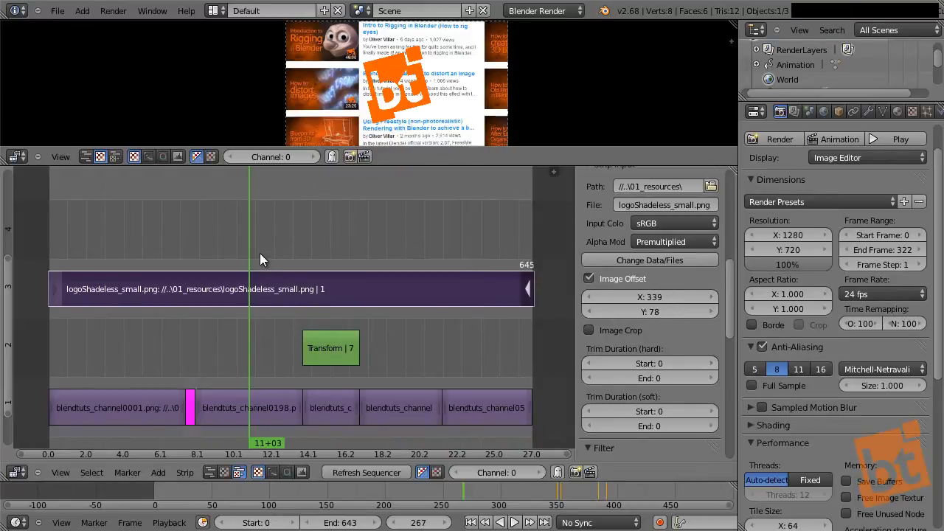
Step: Add a Transform effect strip to the logo image strip and check the strips beneath it
key("shift+a")
mouse_move(267, 233)
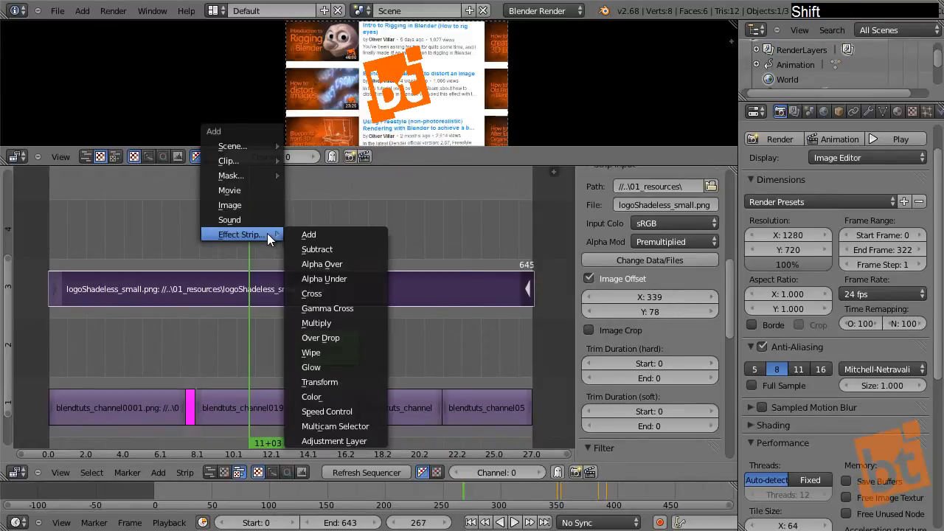
left_click(340, 379)
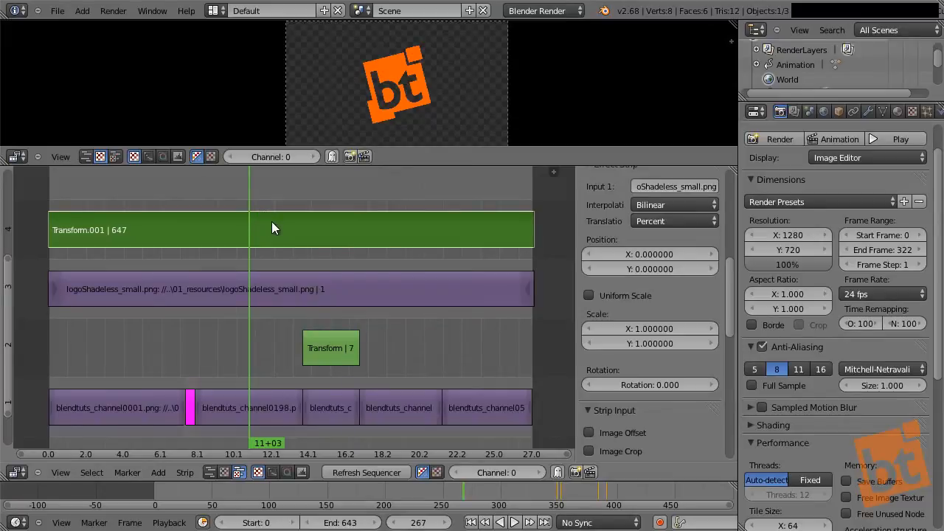
right_click(255, 292)
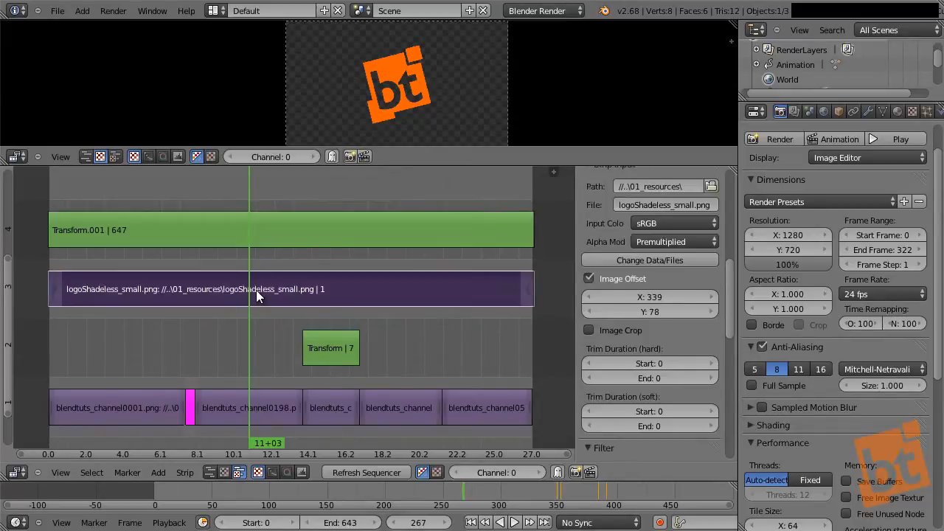
right_click(323, 403)
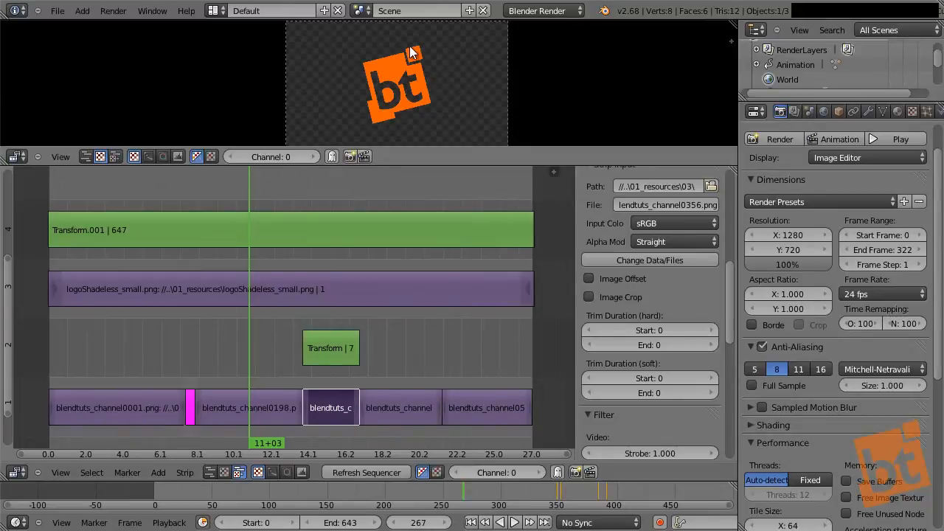
Step: Set the blend mode of the logo's Transform strip on channel 4 to Alpha Over
right_click(249, 229)
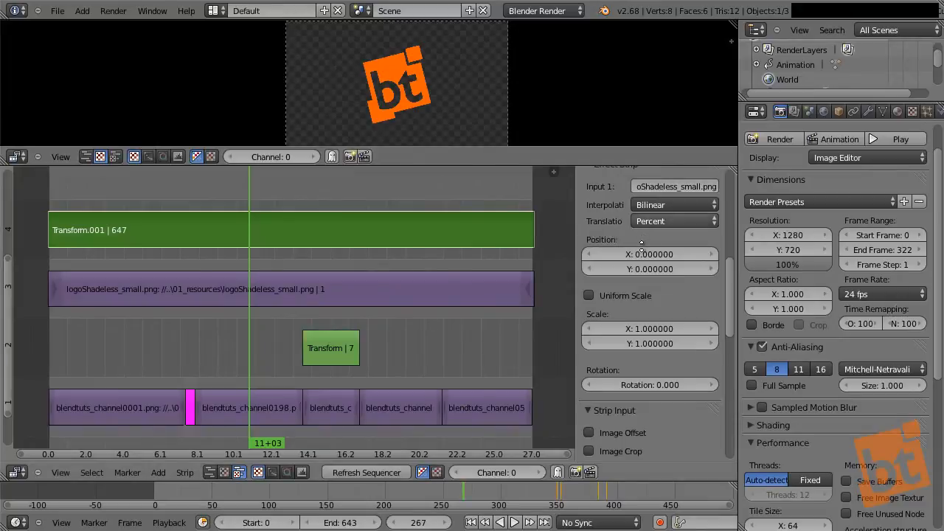
middle_click_drag(642, 251, 641, 391)
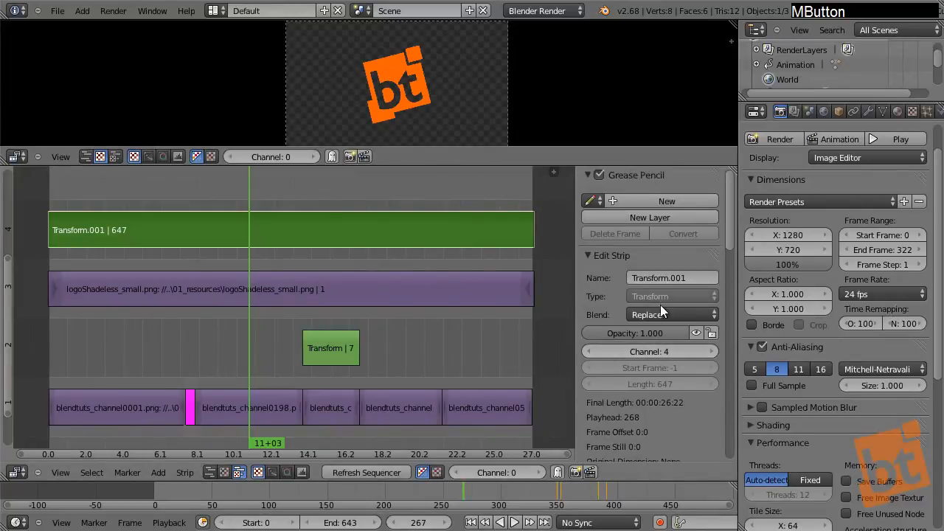
left_click(679, 315)
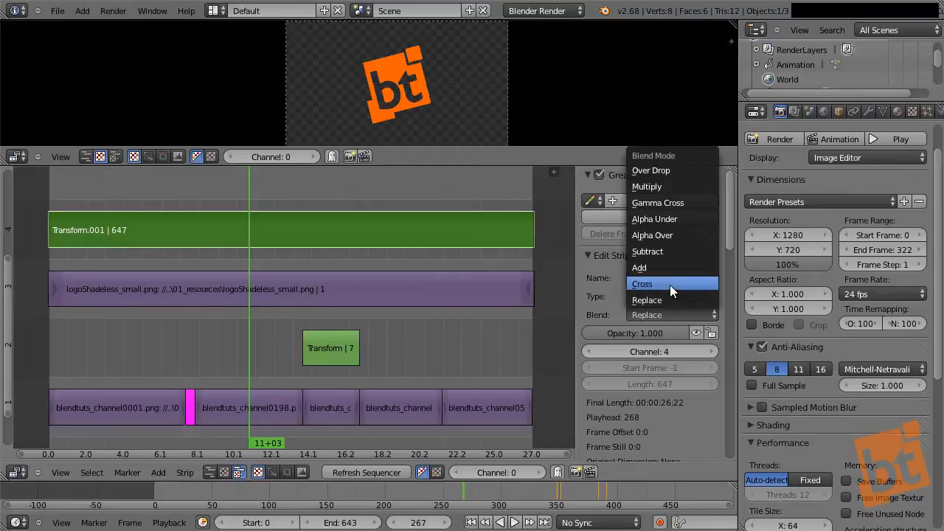
left_click(677, 235)
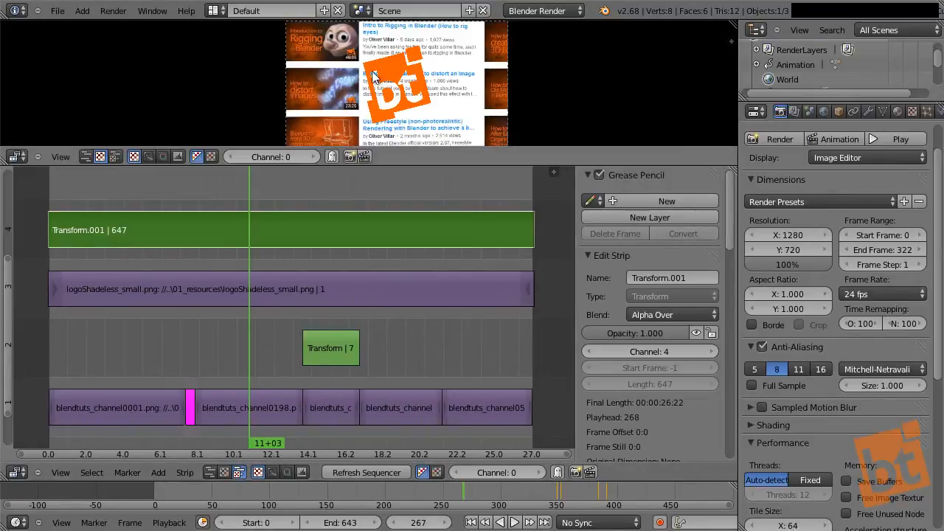
Step: Enable Uniform Scale on the logo's Transform strip, scale it to 0.46, and position it at X 38.55, Y -30.24
middle_click_drag(608, 390, 604, 290)
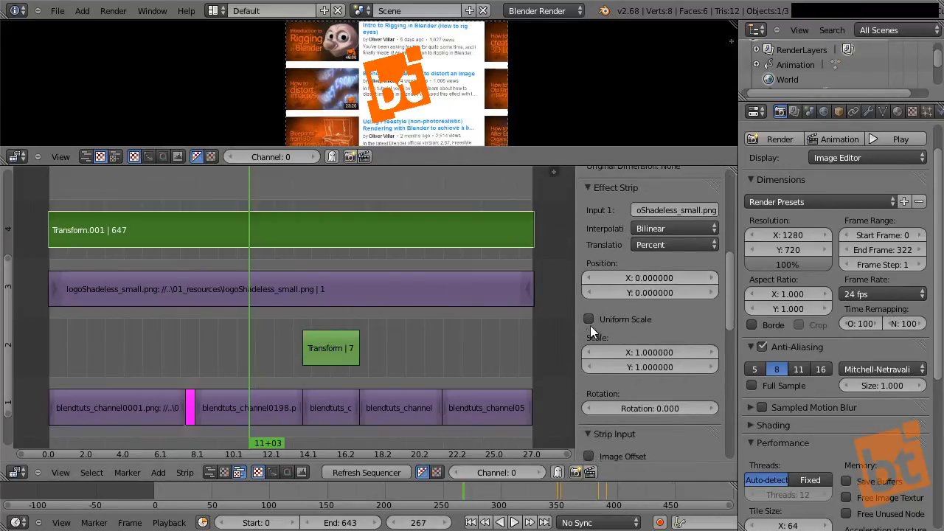
left_click(589, 323)
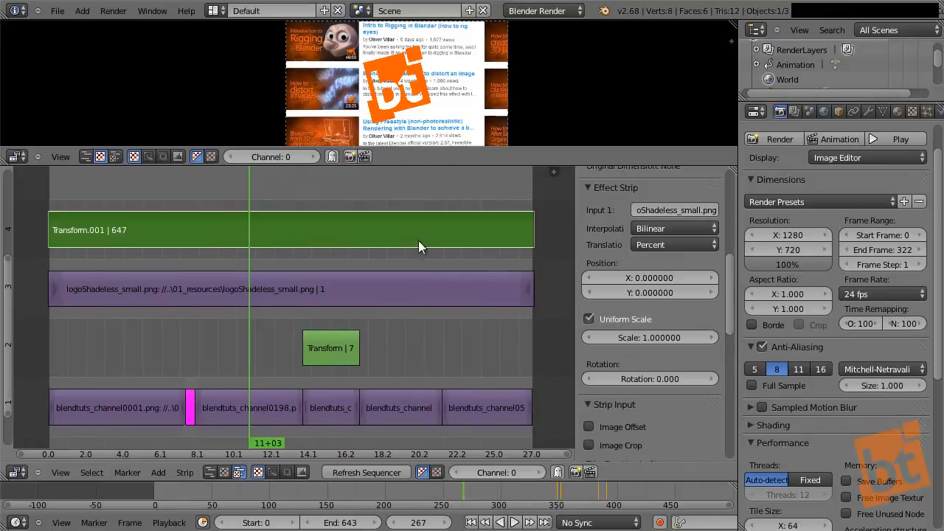
left_click_drag(655, 279, 354, 292)
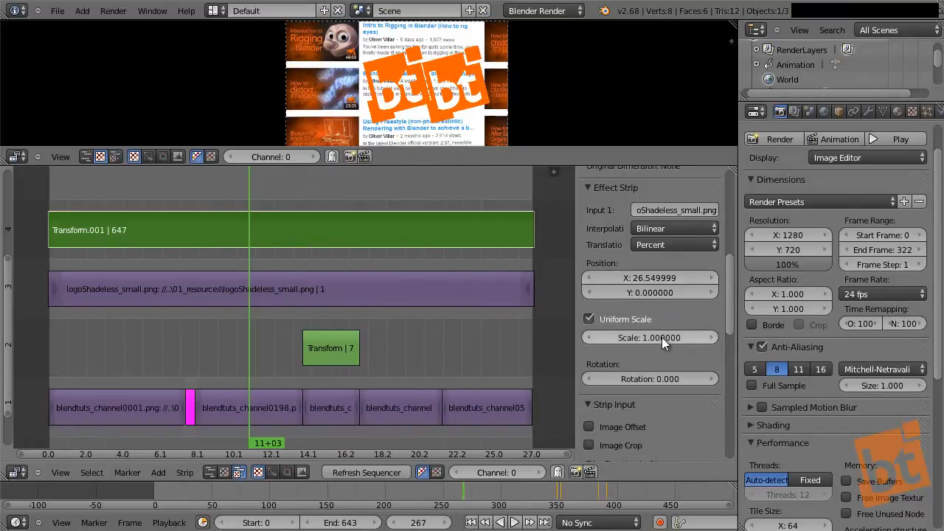
left_click_drag(662, 337, 645, 340)
left_click_drag(650, 276, 936, 285)
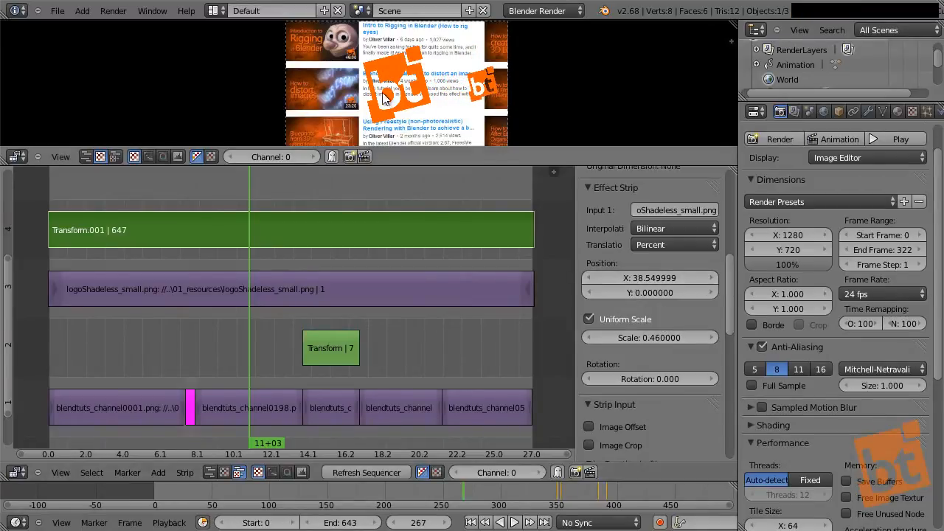
left_click_drag(669, 293, 843, 353)
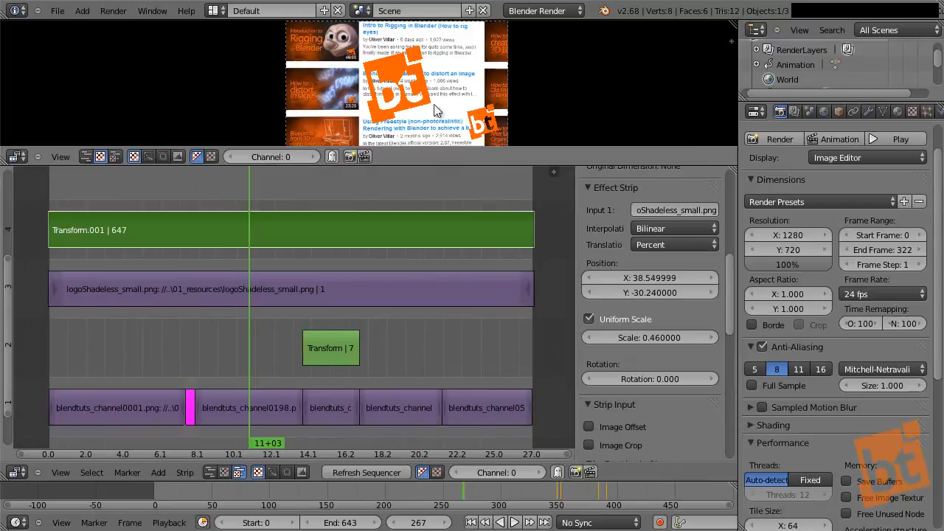
Step: Mute the original logoShadeless_small.png strip on channel 3
right_click(330, 294)
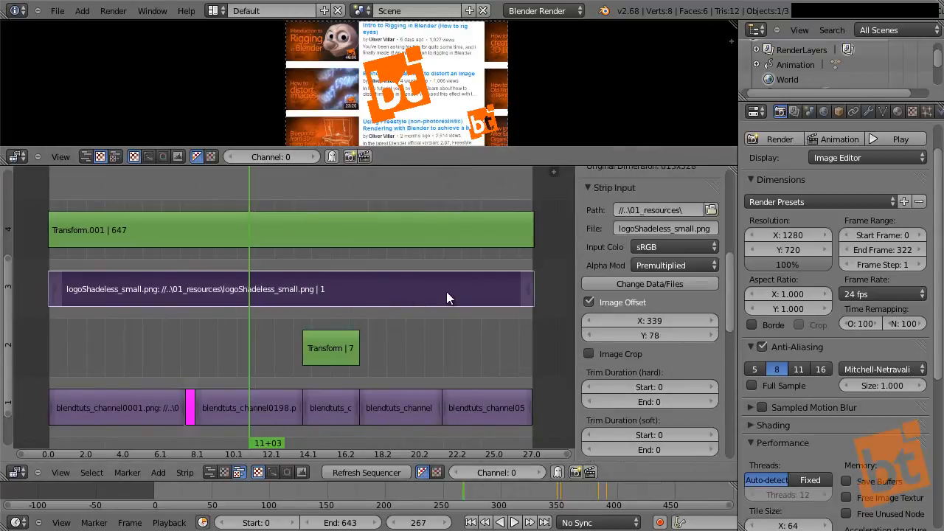
scroll(649, 258, "up", 8)
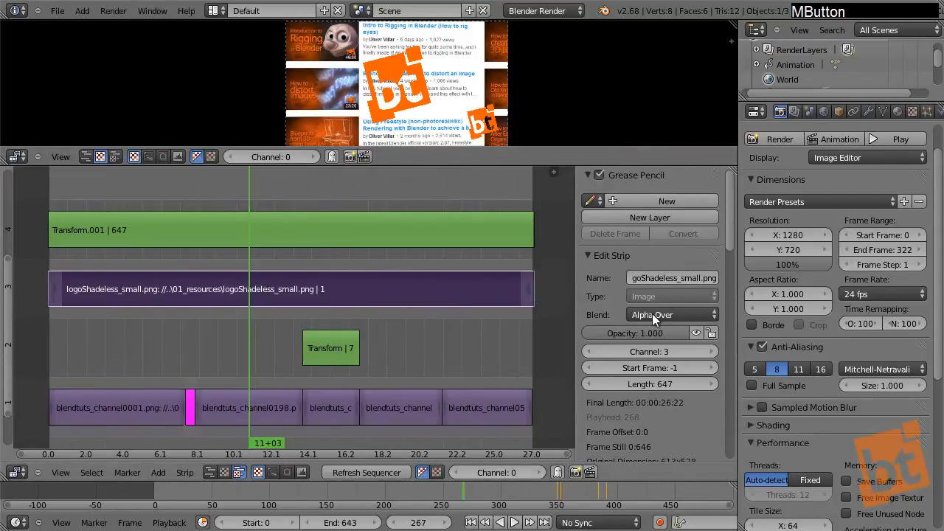
left_click(697, 333)
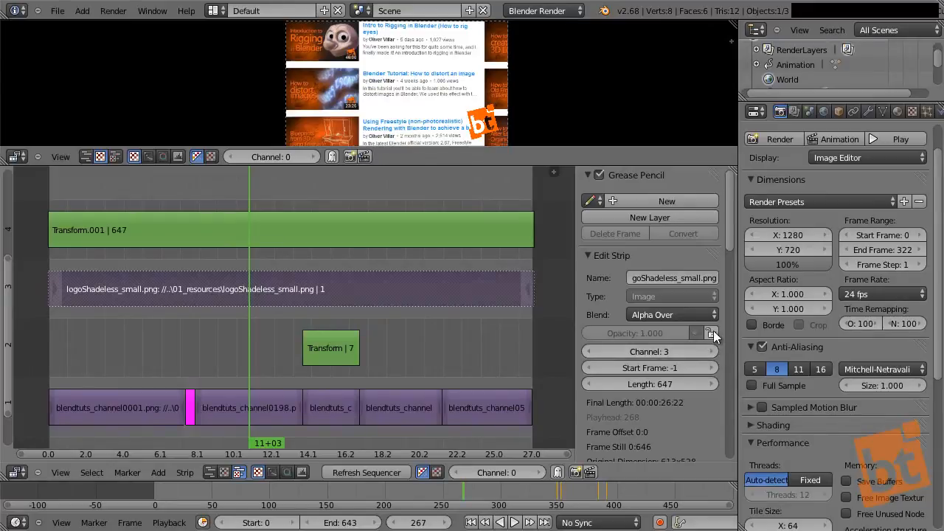
Step: Lock the muted logo image strip against editing and unlock it again
left_click(711, 334)
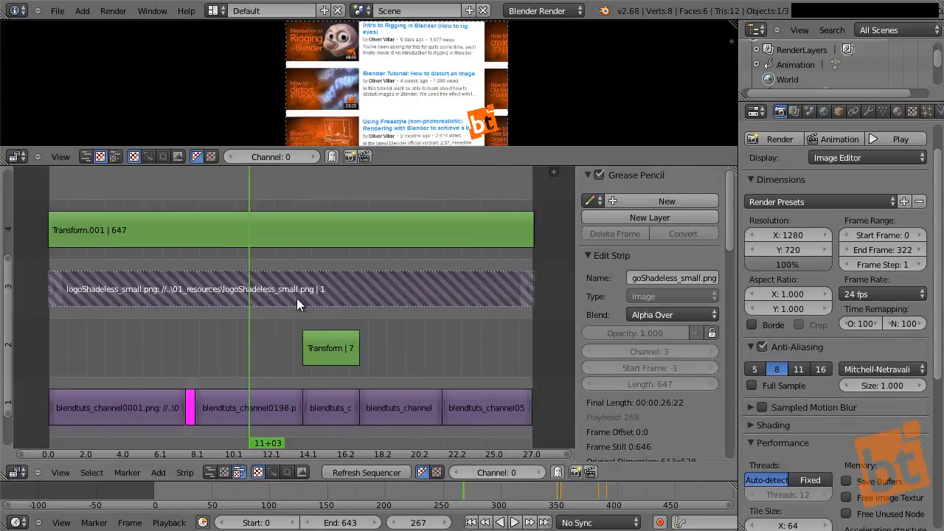
right_click(341, 291)
left_click(711, 334)
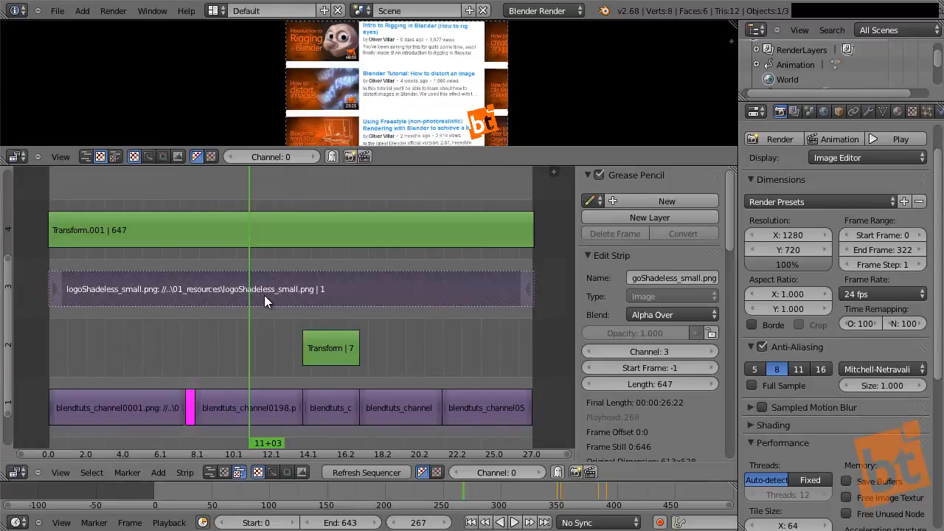
Step: Select the logo's Transform strip on channel 4 and enlarge the preview area above the strips
right_click(263, 228)
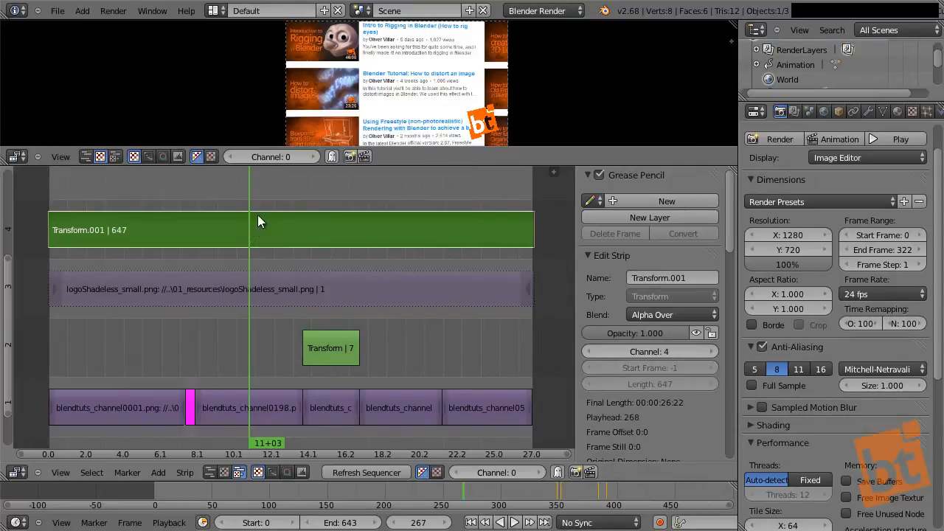
left_click_drag(408, 166, 417, 293)
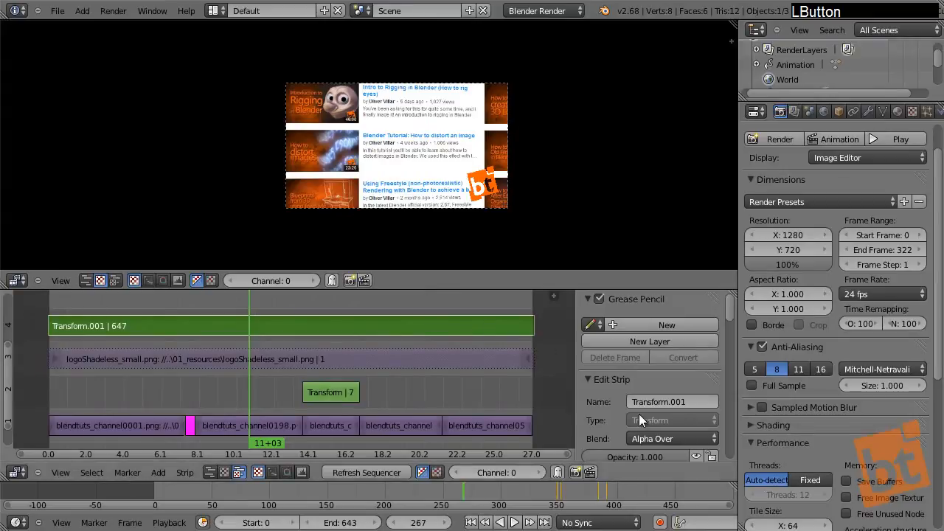
middle_click_drag(639, 414, 639, 334)
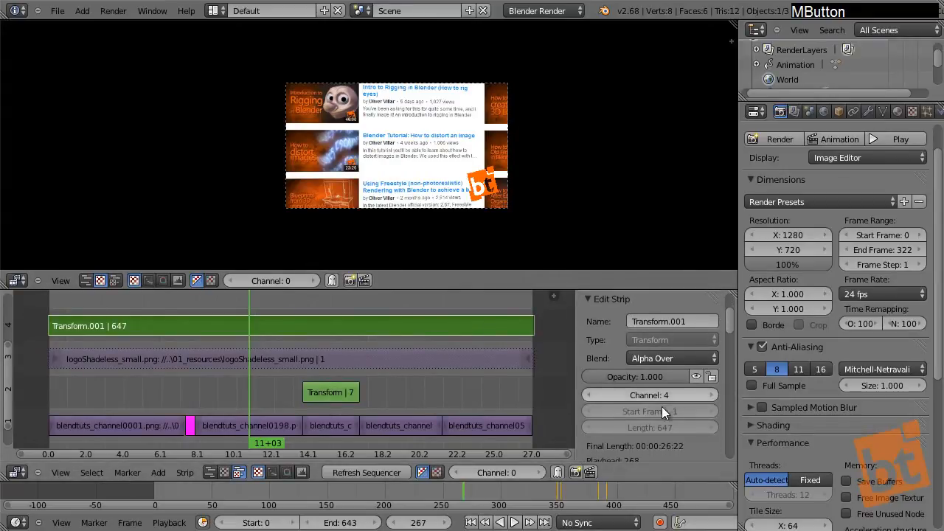
scroll(432, 152, "up", 2)
scroll(433, 181, "up", 1)
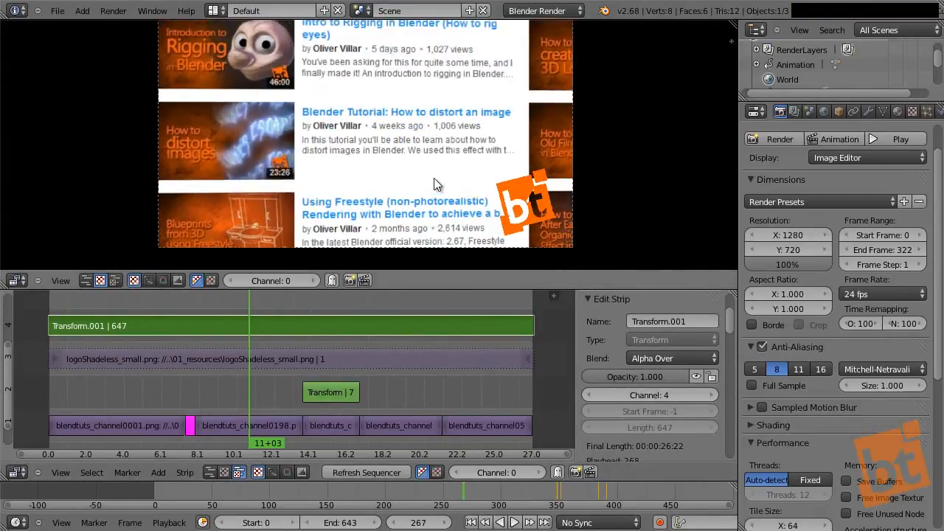
middle_click_drag(434, 179, 425, 194)
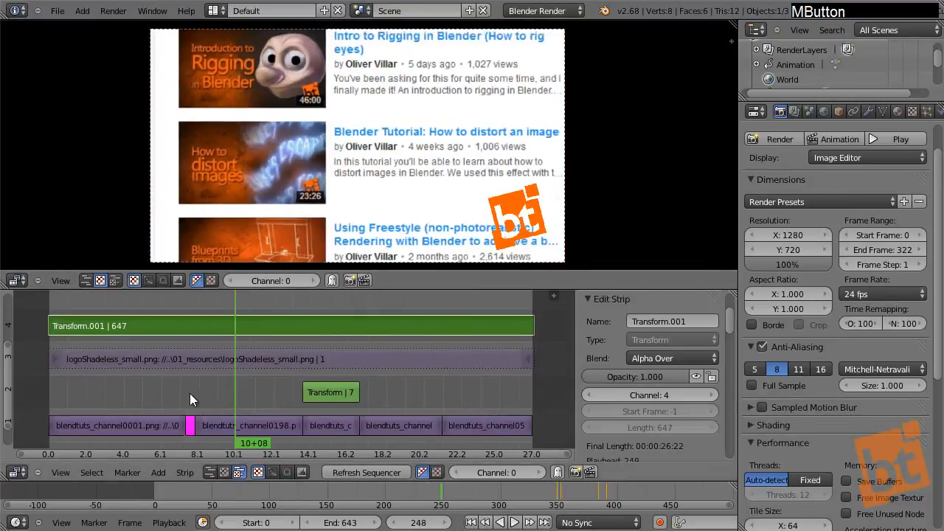
Step: Set the opacity of the logo's Transform strip to 0 at frame 0 and insert a keyframe for it
left_click(147, 394)
left_click_drag(240, 400, 46, 374)
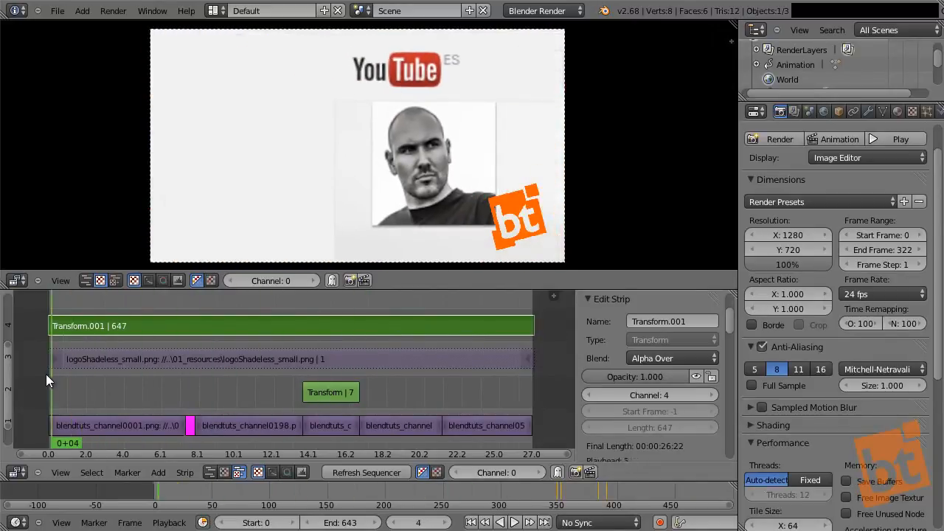
left_click_drag(659, 372, 331, 377)
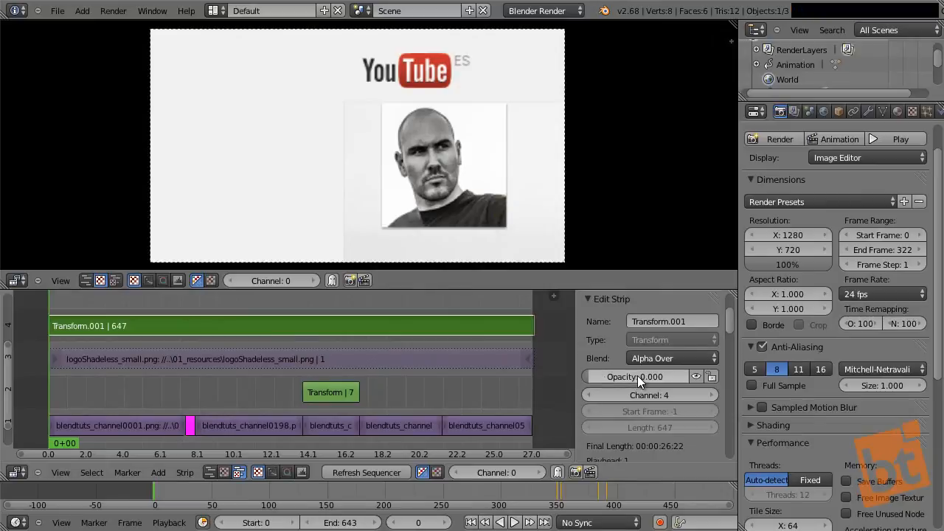
key("i")
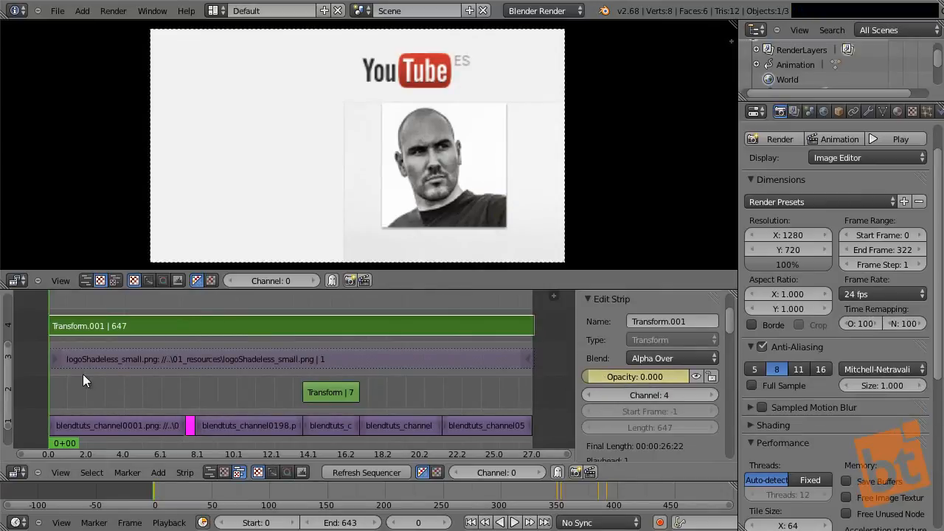
Step: Set the opacity of the logo's Transform strip to 0.5 at frame 74 and insert a second keyframe
left_click_drag(83, 374, 105, 395)
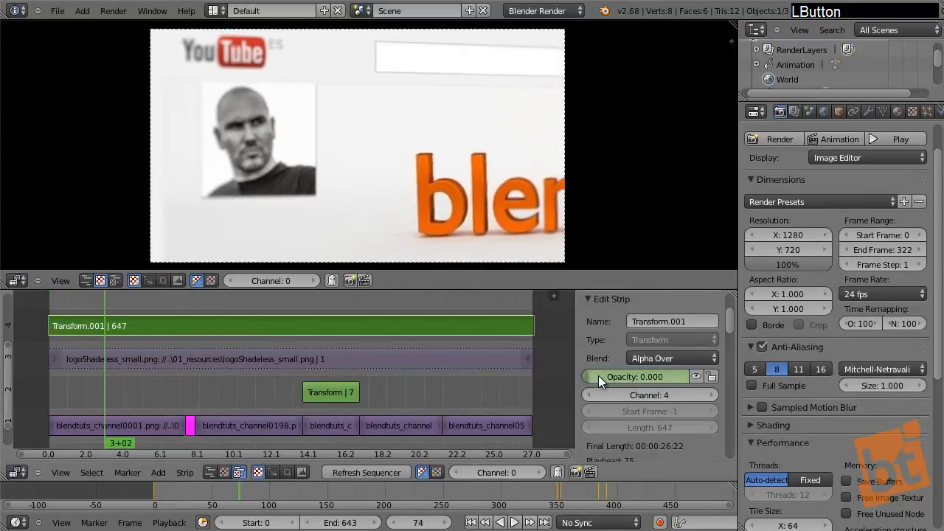
left_click_drag(654, 382, 652, 382)
left_click(652, 382)
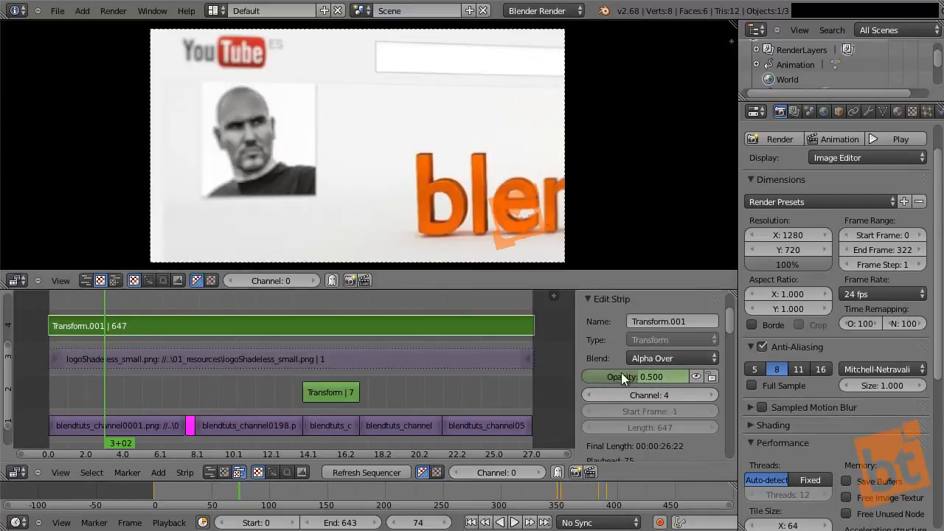
key("i")
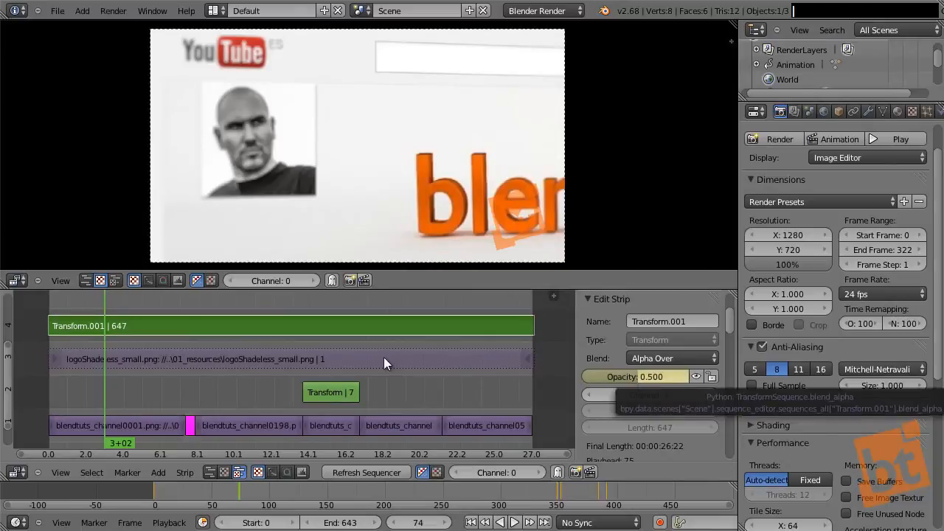
Step: Play the sequence from its first frame to check the logo's animated fade-in
left_click_drag(106, 381, 49, 380)
key("alt+a")
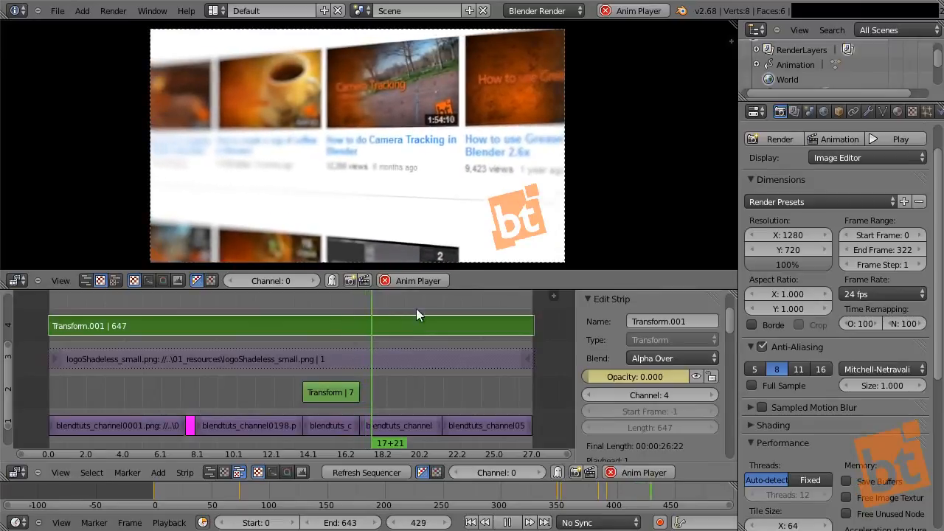
middle_click_drag(402, 314, 377, 441)
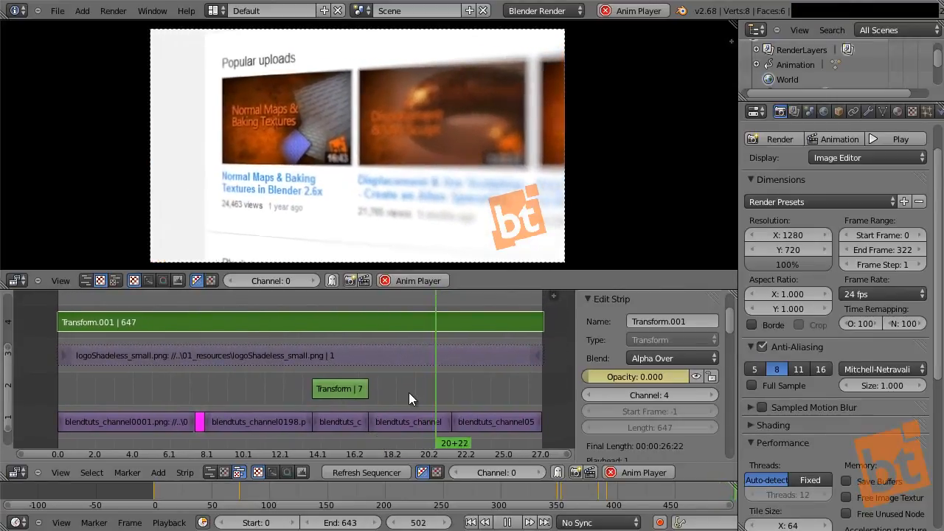